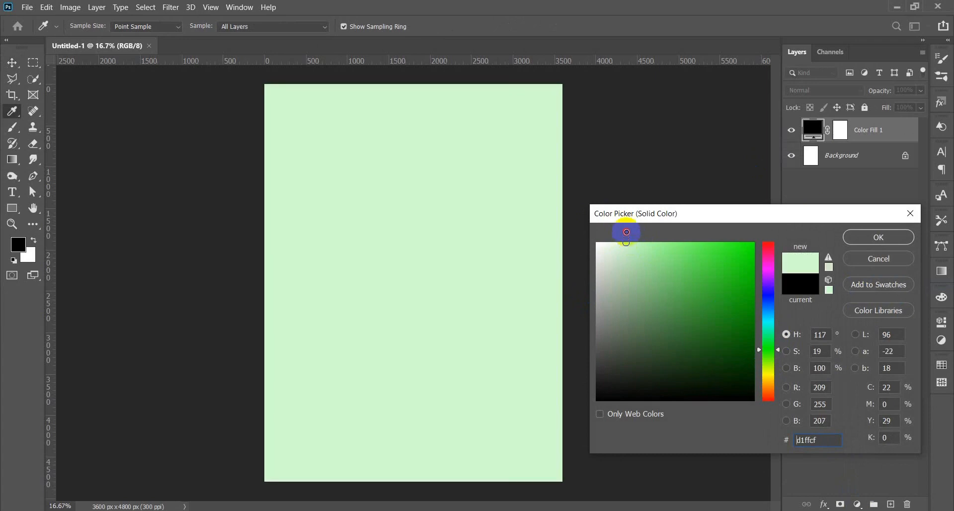
Set the solid colour fill layer to light green #deffd0
{"action": "left_click_drag", "start_coordinate": [769, 350], "coordinate": [769, 356]}
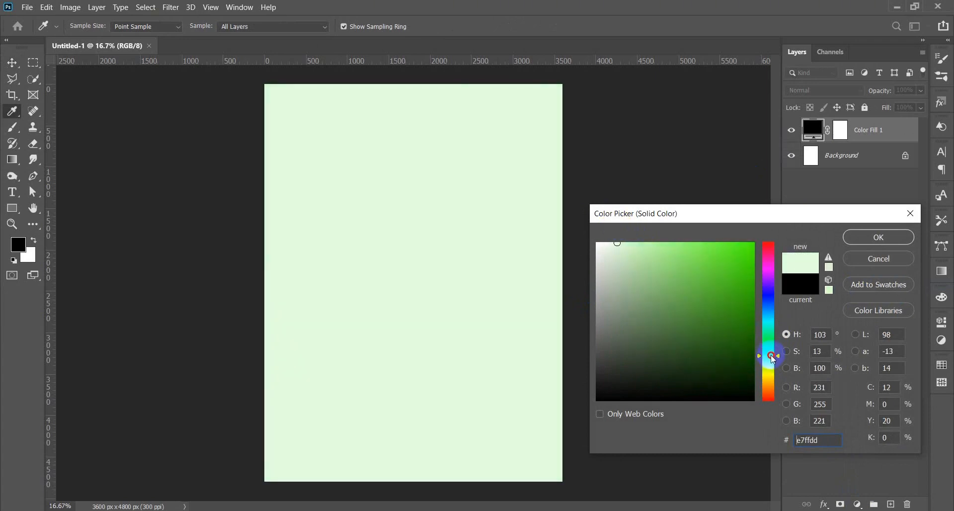
{"action": "left_click_drag", "start_coordinate": [650, 260], "coordinate": [627, 232]}
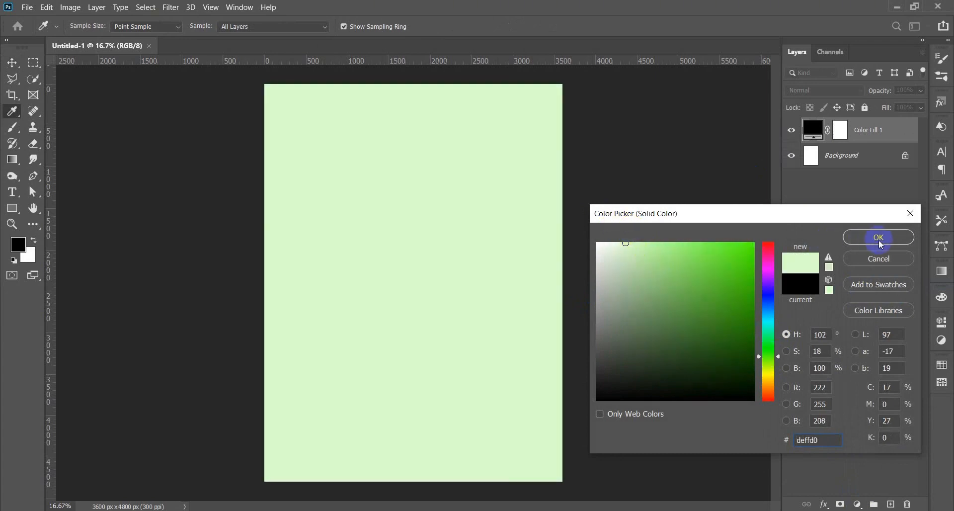
{"action": "left_click", "coordinate": [879, 237]}
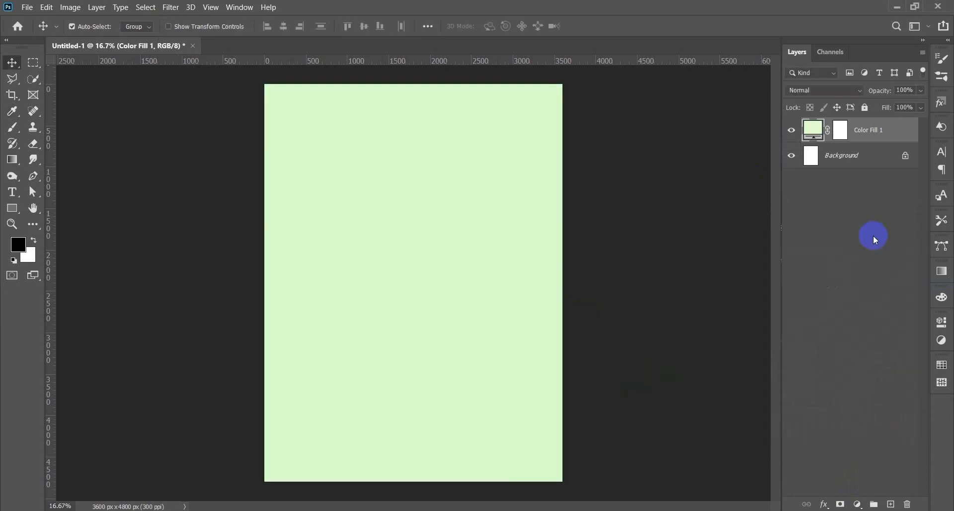
Place the parrot photo from Downloads as an embedded image and scale it to 31.86% so it spans the canvas width
{"action": "left_click", "coordinate": [27, 8]}
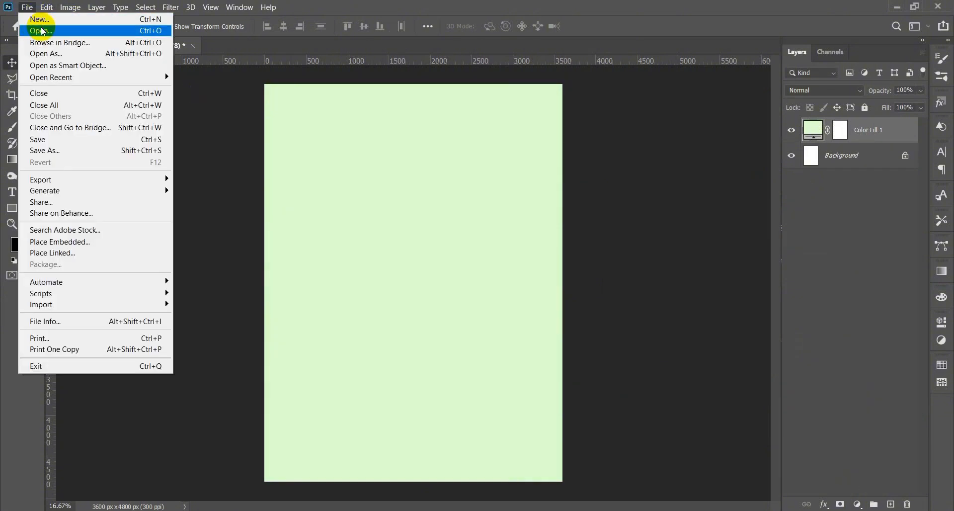
{"action": "left_click", "coordinate": [79, 242]}
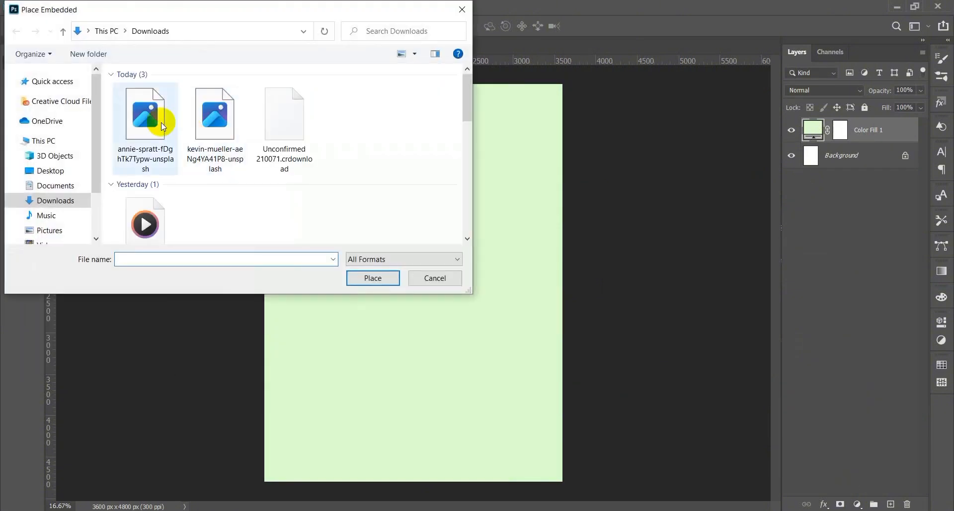
{"action": "left_click", "coordinate": [146, 116]}
{"action": "left_click", "coordinate": [219, 122]}
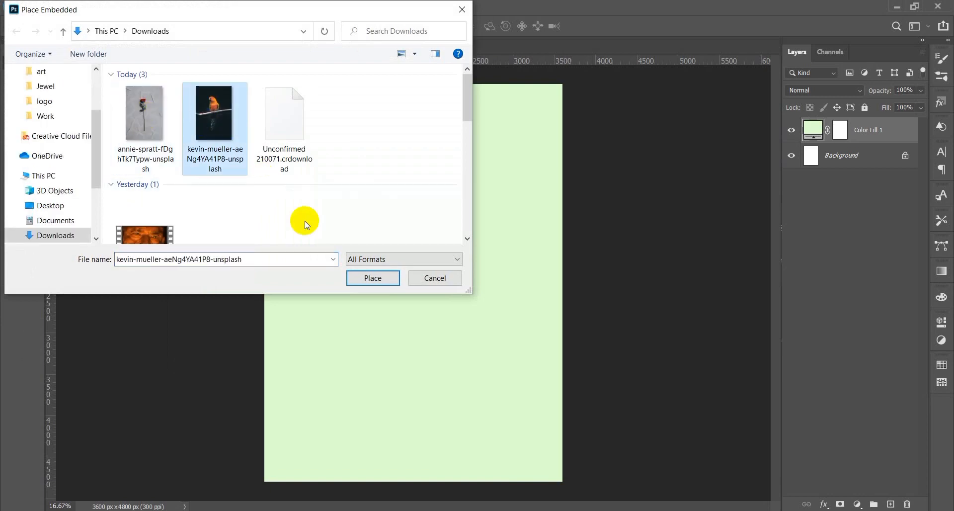
{"action": "left_click", "coordinate": [370, 278]}
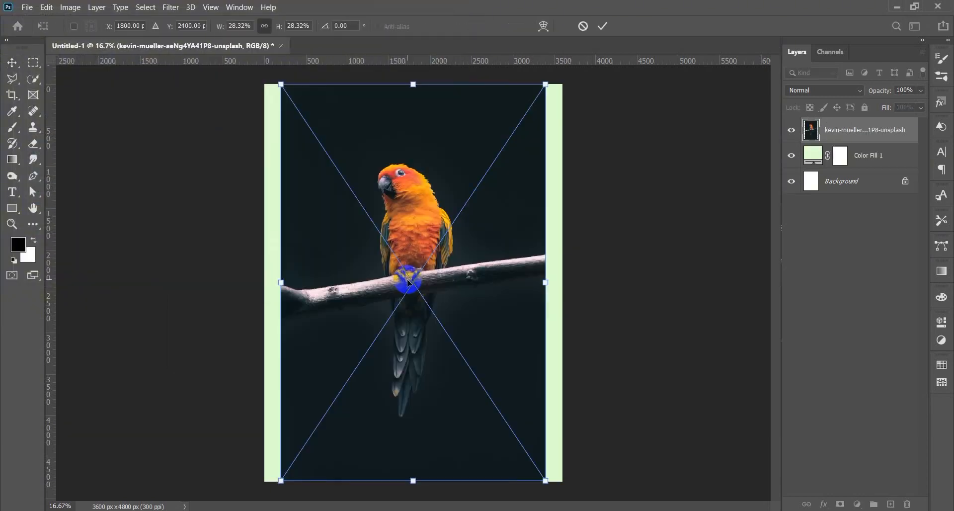
{"action": "left_click_drag", "start_coordinate": [549, 285], "coordinate": [567, 286]}
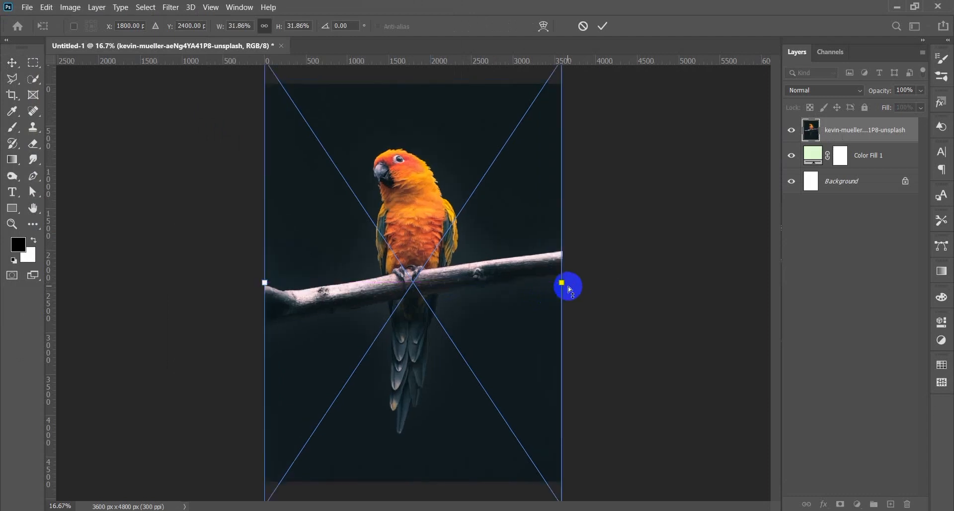
{"action": "left_click", "coordinate": [604, 26]}
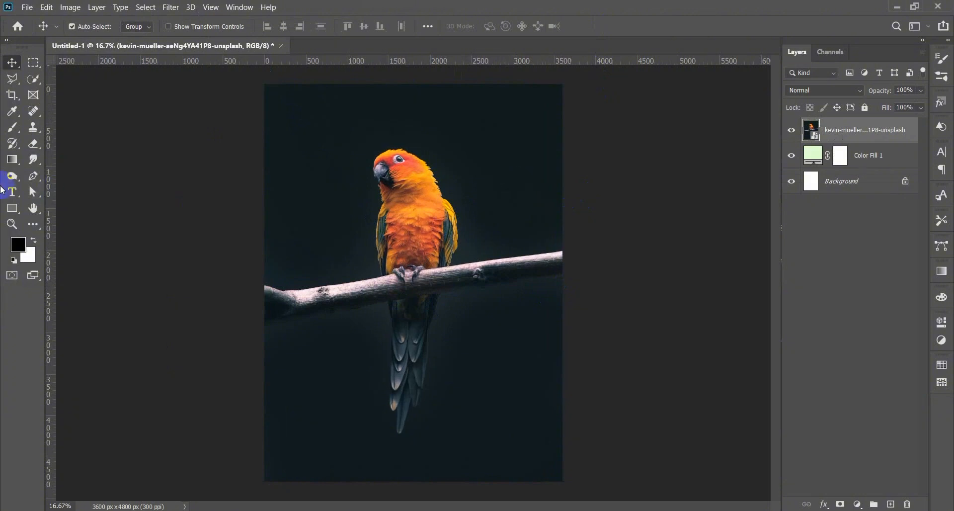
Add a text layer reading BIRD over the branch in the photo
{"action": "left_click", "coordinate": [373, 313]}
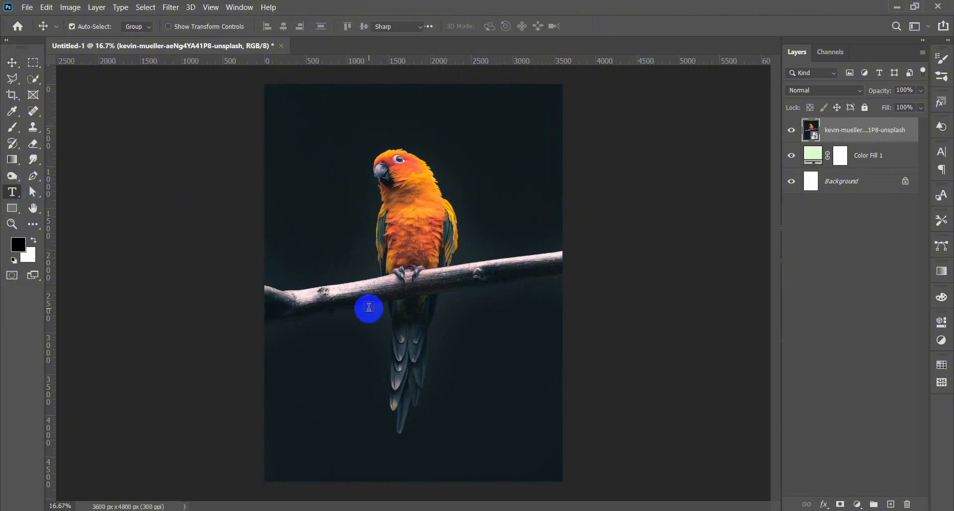
{"action": "left_click", "coordinate": [341, 300]}
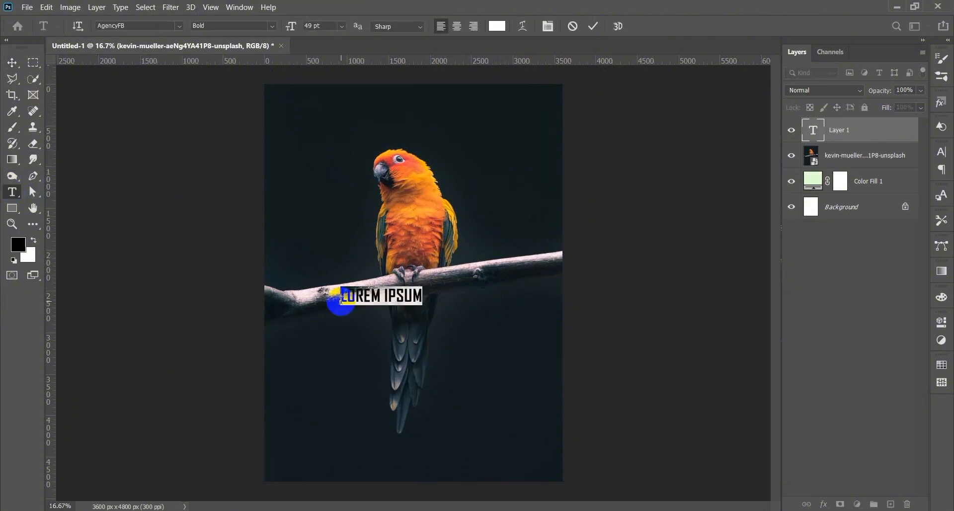
{"action": "type", "text": "BIRD"}
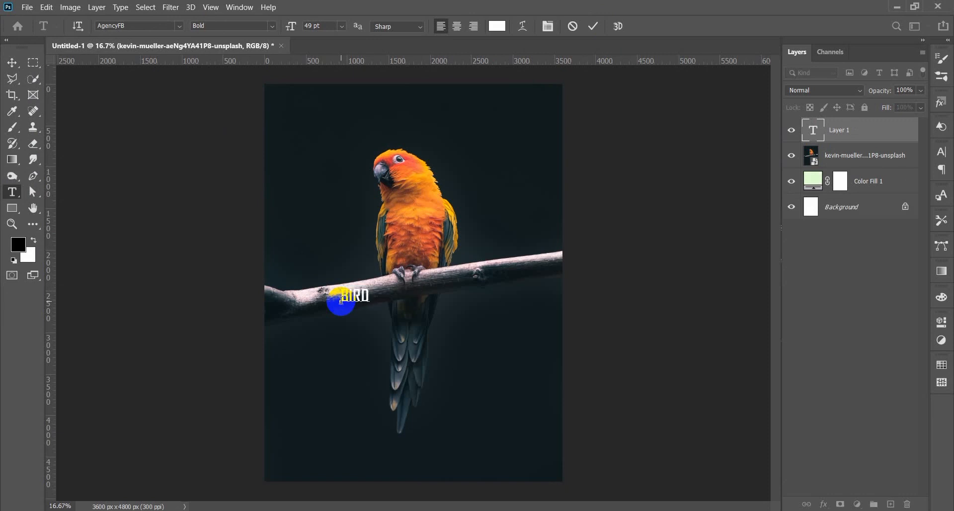
{"action": "left_click", "coordinate": [593, 29]}
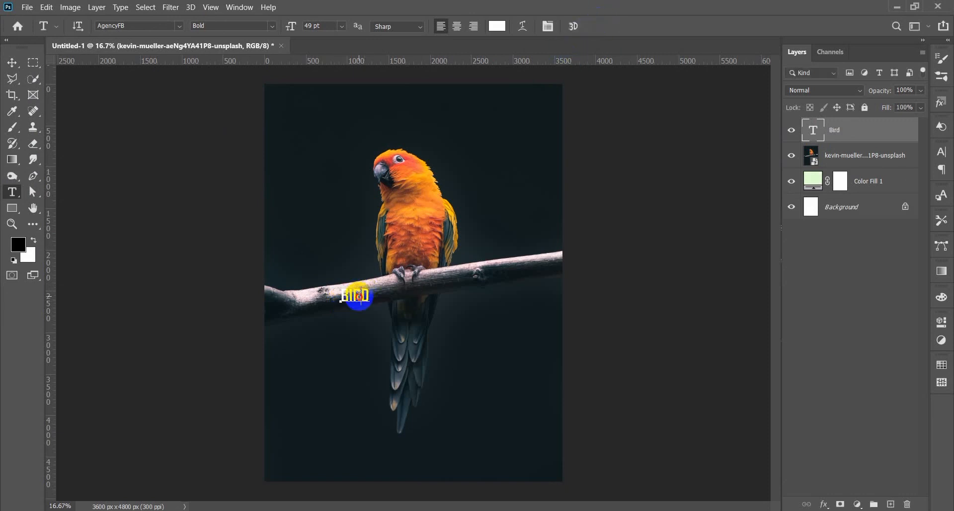
Centre the BIRD text on the canvas and enlarge it to about 977.56% so it nearly fills the page width
{"action": "left_click", "coordinate": [12, 63]}
{"action": "left_click_drag", "start_coordinate": [347, 310], "coordinate": [560, 338]}
{"action": "key", "text": "ctrl+t"}
{"action": "left_click_drag", "start_coordinate": [521, 370], "coordinate": [504, 330]}
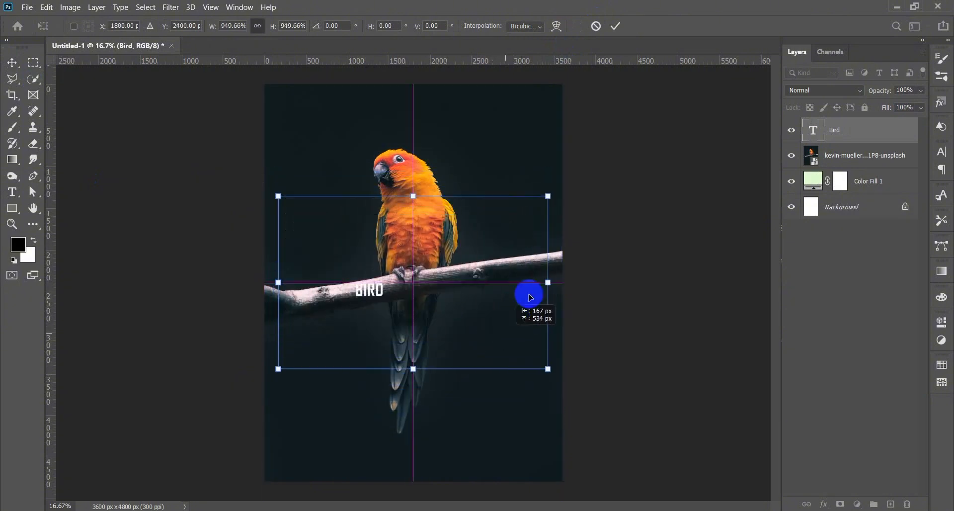
{"action": "left_click_drag", "start_coordinate": [551, 285], "coordinate": [556, 284]}
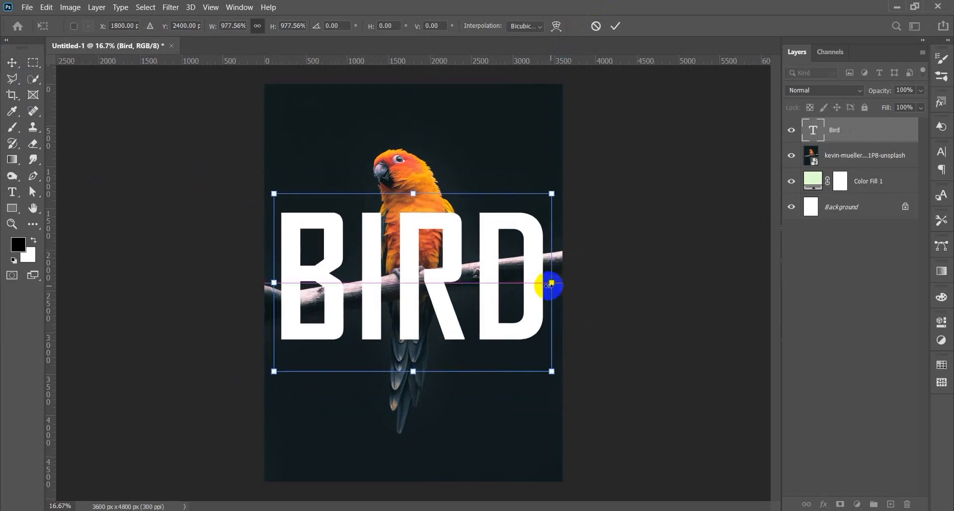
{"action": "left_click", "coordinate": [617, 29]}
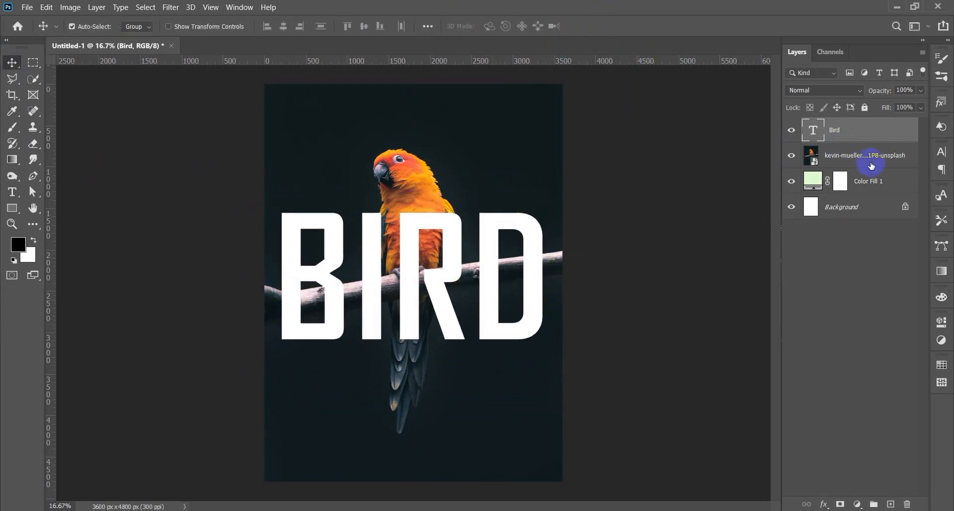
Move the parrot photo layer above the BIRD text layer and clip it to the text
{"action": "left_click_drag", "start_coordinate": [871, 166], "coordinate": [871, 130]}
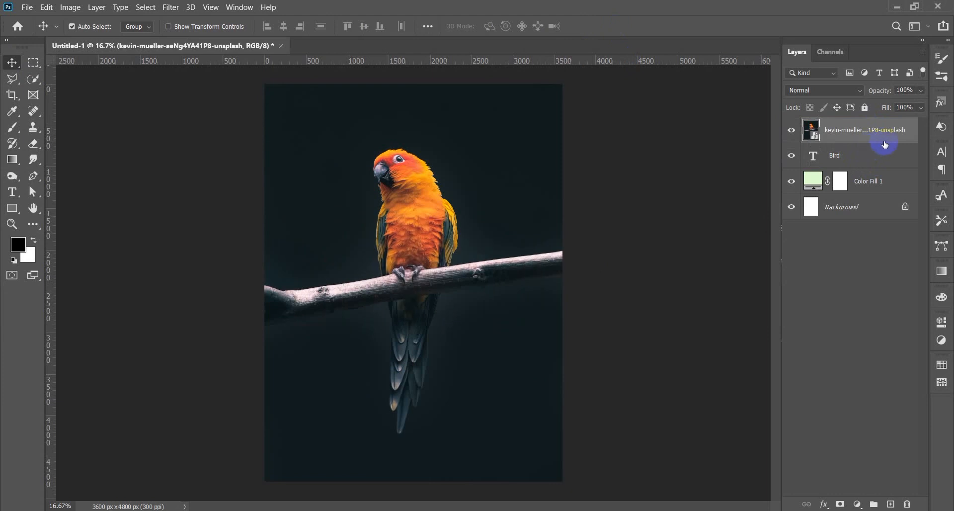
{"action": "left_click", "coordinate": [888, 143], "text": "alt"}
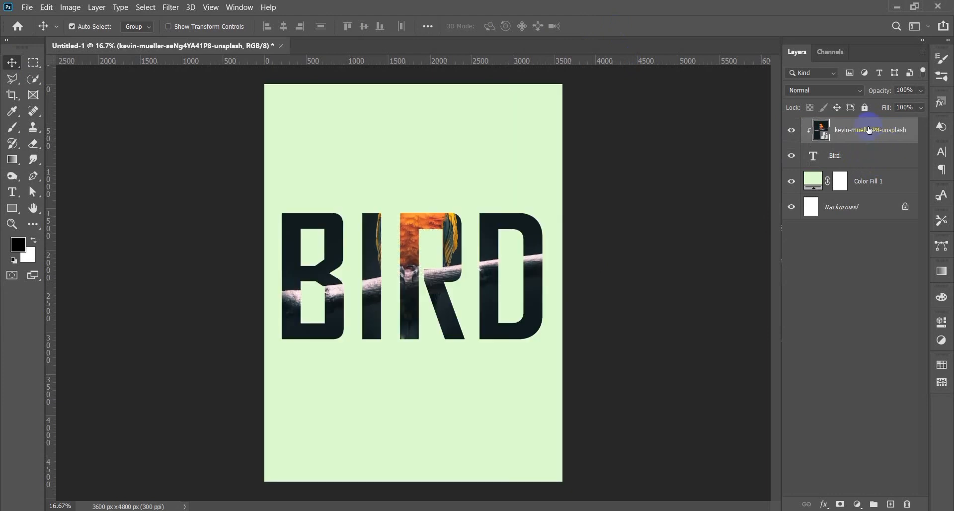
Duplicate the parrot photo layer and select the bird's head and body above the branch with Quick Selection
{"action": "key", "text": "ctrl+j"}
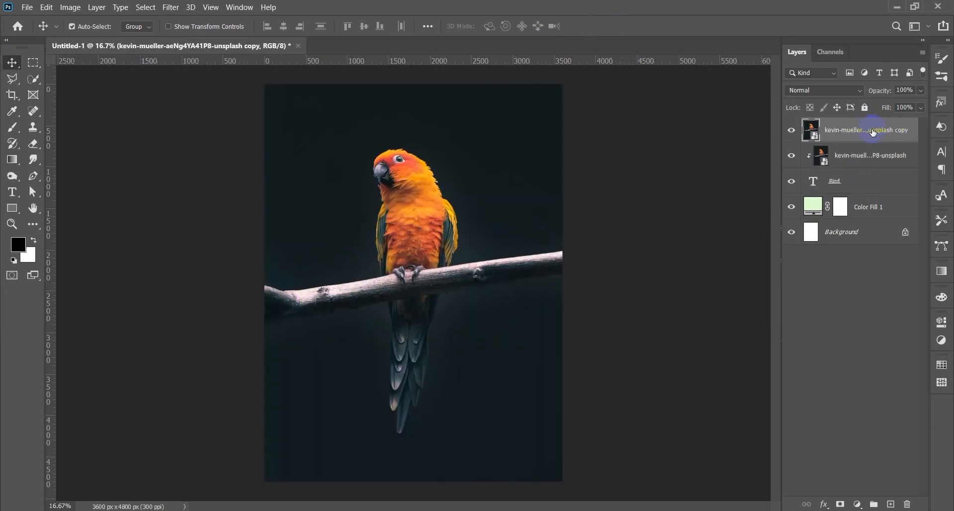
{"action": "scroll", "coordinate": [394, 206], "scroll_direction": "up", "scroll_amount": 3}
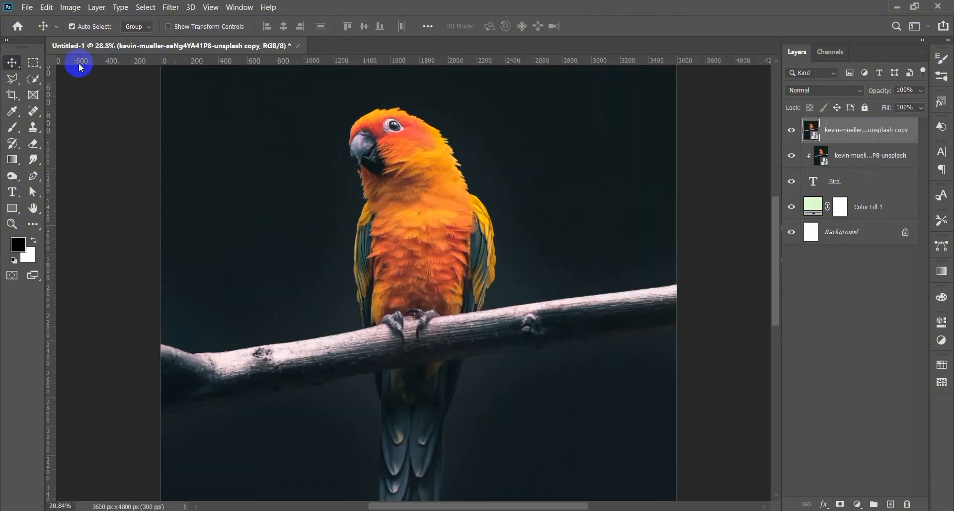
{"action": "left_click", "coordinate": [34, 80]}
{"action": "scroll", "coordinate": [368, 152], "scroll_direction": "up", "scroll_amount": 2}
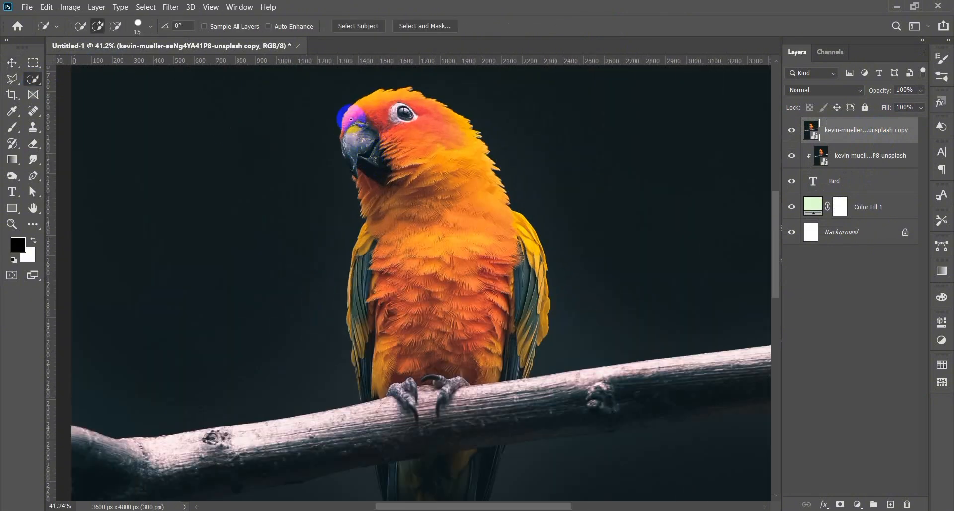
{"action": "mouse_move", "coordinate": [348, 115]}
{"action": "left_mouse_down"}
{"action": "mouse_move", "coordinate": [404, 205]}
{"action": "mouse_move", "coordinate": [435, 285]}
{"action": "mouse_move", "coordinate": [371, 145]}
{"action": "mouse_move", "coordinate": [379, 264]}
{"action": "mouse_move", "coordinate": [364, 303]}
{"action": "mouse_move", "coordinate": [369, 243]}
{"action": "left_mouse_up"}
{"action": "scroll", "coordinate": [485, 288], "scroll_direction": "down", "scroll_amount": 3}
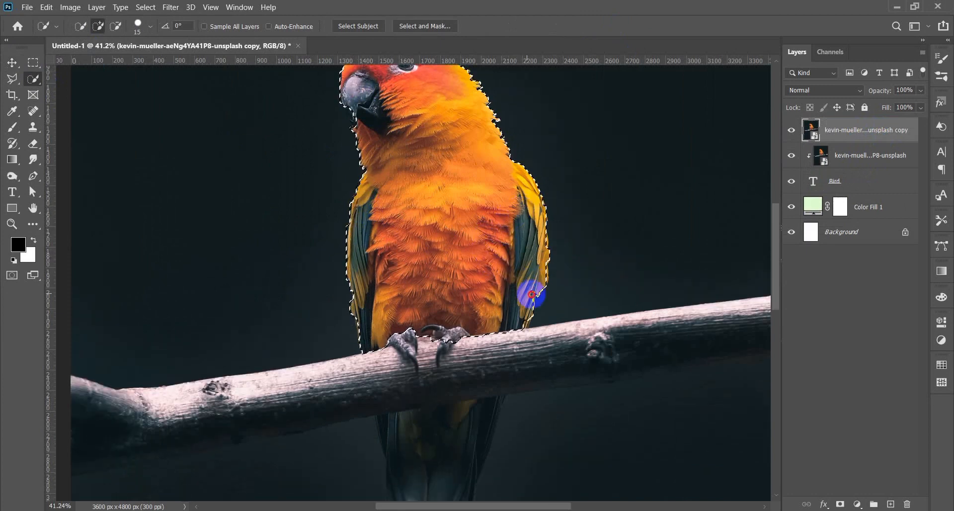
Refine the selection around the bird's feet, including both sets of claws and excluding the branch between them
{"action": "scroll", "coordinate": [498, 288], "scroll_direction": "down", "scroll_amount": 3}
{"action": "scroll", "coordinate": [409, 296], "scroll_direction": "up", "scroll_amount": 6}
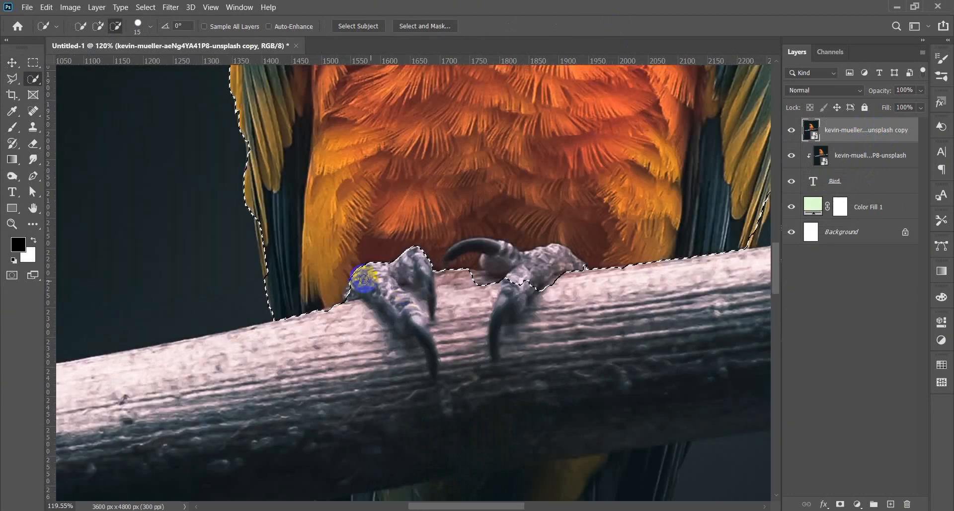
{"action": "mouse_move", "coordinate": [368, 279]}
{"action": "left_mouse_down"}
{"action": "mouse_move", "coordinate": [420, 313]}
{"action": "mouse_move", "coordinate": [429, 357]}
{"action": "mouse_move", "coordinate": [408, 346]}
{"action": "mouse_move", "coordinate": [420, 367]}
{"action": "mouse_move", "coordinate": [408, 348]}
{"action": "left_mouse_up"}
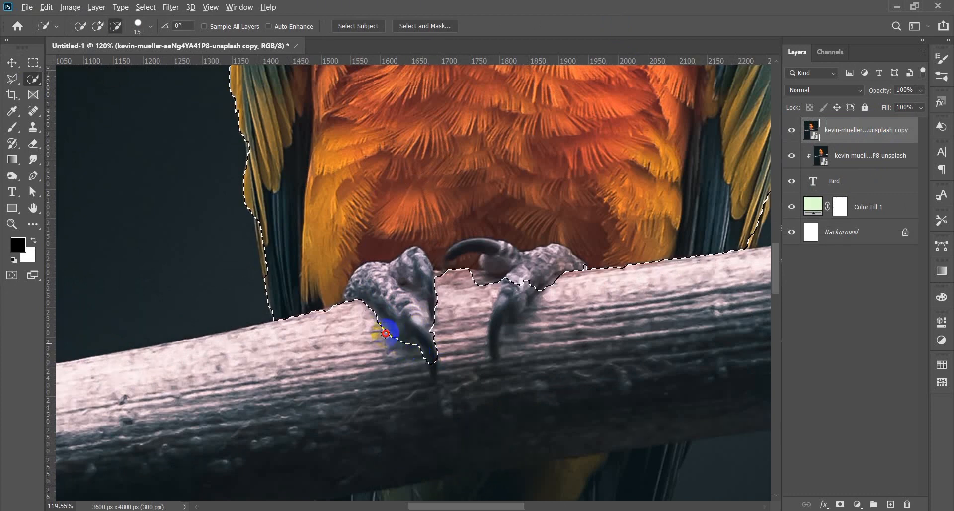
{"action": "mouse_move", "coordinate": [456, 282]}
{"action": "left_mouse_down"}
{"action": "mouse_move", "coordinate": [469, 258]}
{"action": "mouse_move", "coordinate": [479, 259]}
{"action": "mouse_move", "coordinate": [488, 283]}
{"action": "mouse_move", "coordinate": [501, 257]}
{"action": "mouse_move", "coordinate": [525, 293]}
{"action": "mouse_move", "coordinate": [570, 292]}
{"action": "mouse_move", "coordinate": [554, 285]}
{"action": "mouse_move", "coordinate": [549, 302]}
{"action": "mouse_move", "coordinate": [534, 307]}
{"action": "mouse_move", "coordinate": [511, 247]}
{"action": "left_mouse_up"}
{"action": "scroll", "coordinate": [522, 252], "scroll_direction": "down", "scroll_amount": 1}
{"action": "mouse_move", "coordinate": [500, 294]}
{"action": "left_mouse_down"}
{"action": "mouse_move", "coordinate": [516, 315]}
{"action": "mouse_move", "coordinate": [509, 270]}
{"action": "mouse_move", "coordinate": [512, 306]}
{"action": "mouse_move", "coordinate": [551, 229]}
{"action": "mouse_move", "coordinate": [496, 315]}
{"action": "left_mouse_up"}
{"action": "left_click_drag", "start_coordinate": [453, 220], "coordinate": [462, 232]}
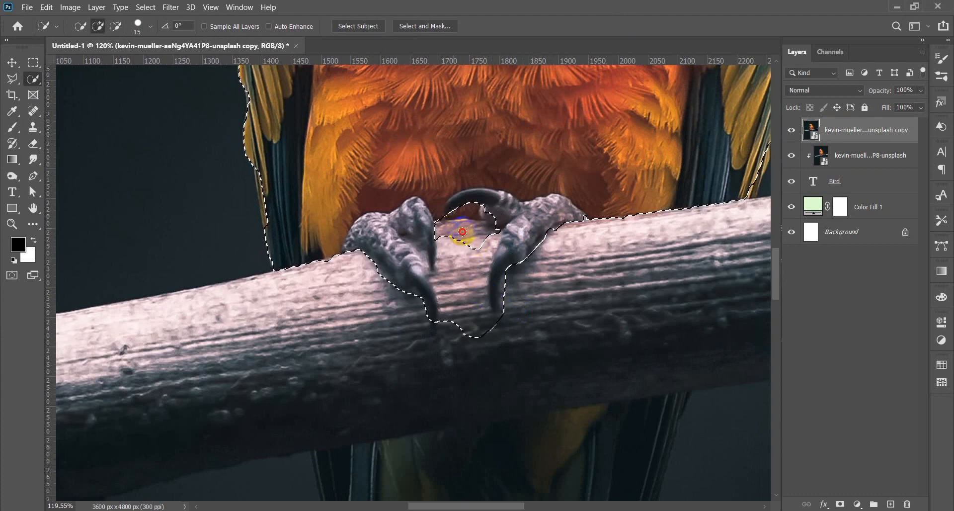
{"action": "left_click_drag", "start_coordinate": [449, 285], "coordinate": [454, 303]}
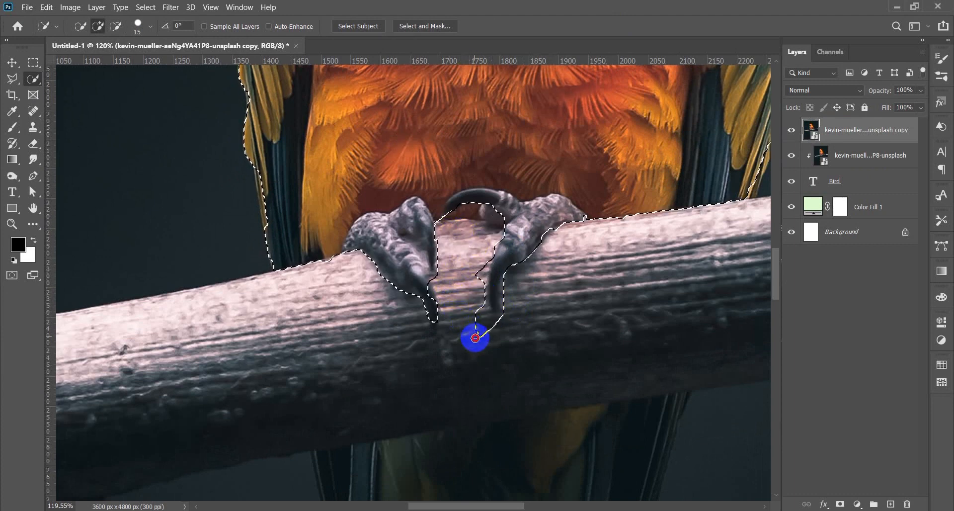
{"action": "mouse_move", "coordinate": [475, 338]}
{"action": "left_mouse_down"}
{"action": "mouse_move", "coordinate": [479, 317]}
{"action": "mouse_move", "coordinate": [500, 326]}
{"action": "mouse_move", "coordinate": [485, 322]}
{"action": "mouse_move", "coordinate": [482, 272]}
{"action": "left_mouse_up"}
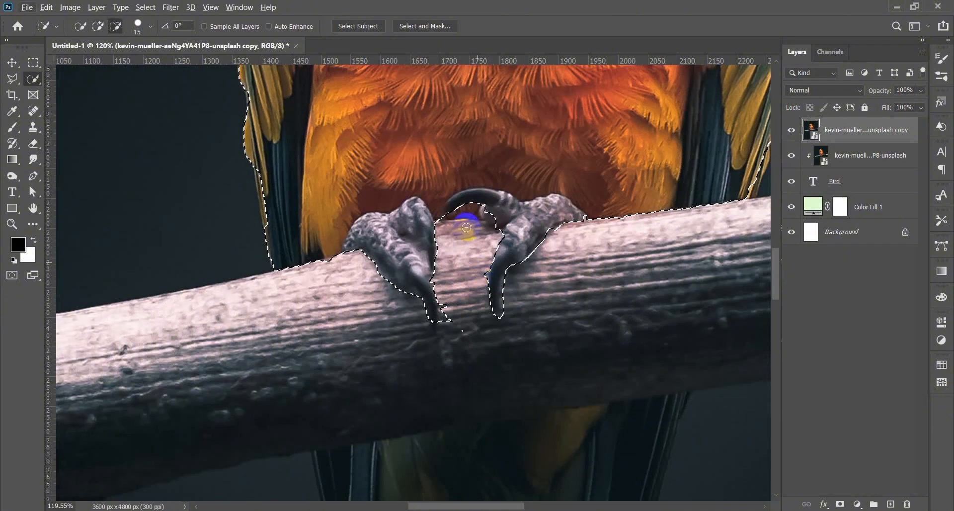
{"action": "mouse_move", "coordinate": [450, 314]}
{"action": "left_mouse_down"}
{"action": "mouse_move", "coordinate": [441, 340]}
{"action": "mouse_move", "coordinate": [468, 324]}
{"action": "left_mouse_up"}
{"action": "scroll", "coordinate": [468, 320], "scroll_direction": "down", "scroll_amount": 5}
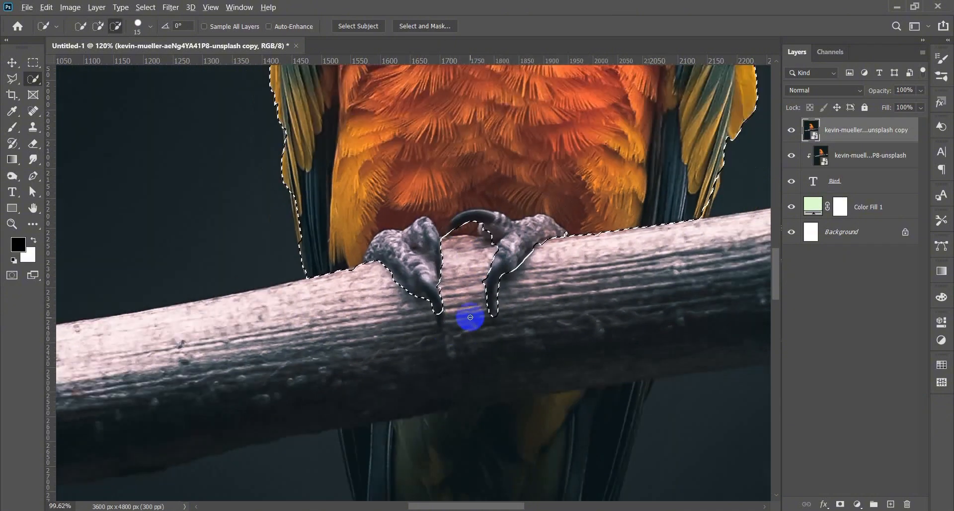
Extend the Quick Selection to the top of the tail feathers just beneath the branch
{"action": "scroll", "coordinate": [468, 323], "scroll_direction": "down", "scroll_amount": 5}
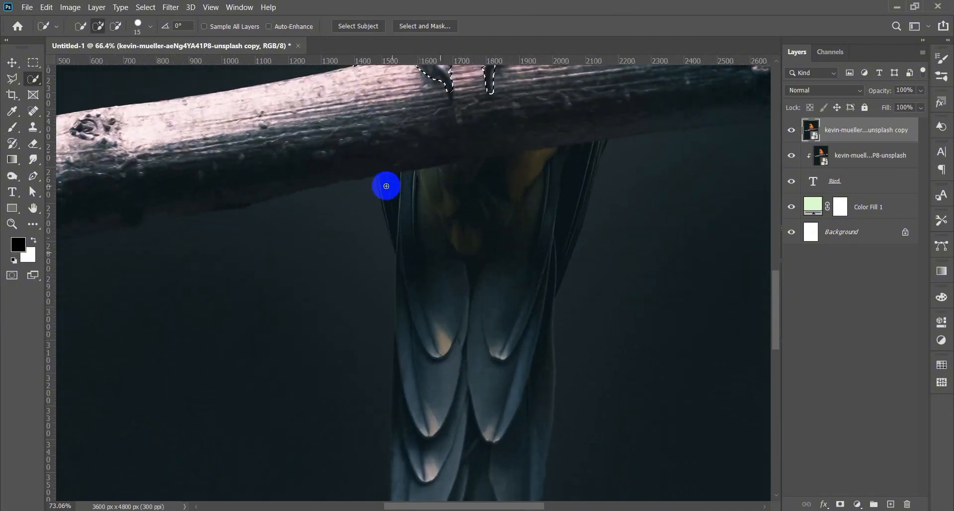
{"action": "mouse_move", "coordinate": [379, 178]}
{"action": "left_mouse_down"}
{"action": "mouse_move", "coordinate": [538, 160]}
{"action": "mouse_move", "coordinate": [523, 189]}
{"action": "left_mouse_up"}
{"action": "key", "text": "ctrl+z"}
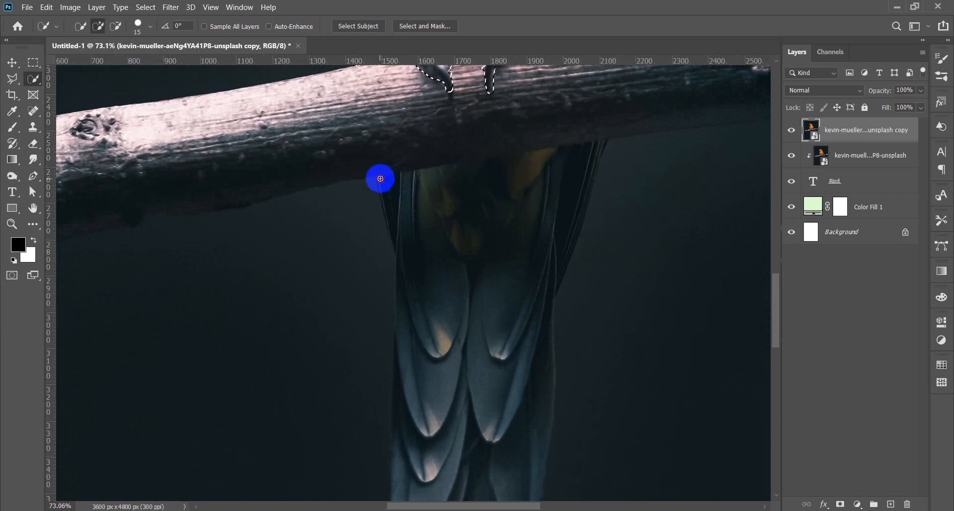
{"action": "mouse_move", "coordinate": [380, 179]}
{"action": "left_mouse_down"}
{"action": "mouse_move", "coordinate": [490, 170]}
{"action": "mouse_move", "coordinate": [610, 143]}
{"action": "mouse_move", "coordinate": [602, 138]}
{"action": "left_mouse_up"}
Enlarge the selection brush to 70 px and subtract the branch area between the feet and the tail from the selection
{"action": "scroll", "coordinate": [568, 166], "scroll_direction": "up", "scroll_amount": 3}
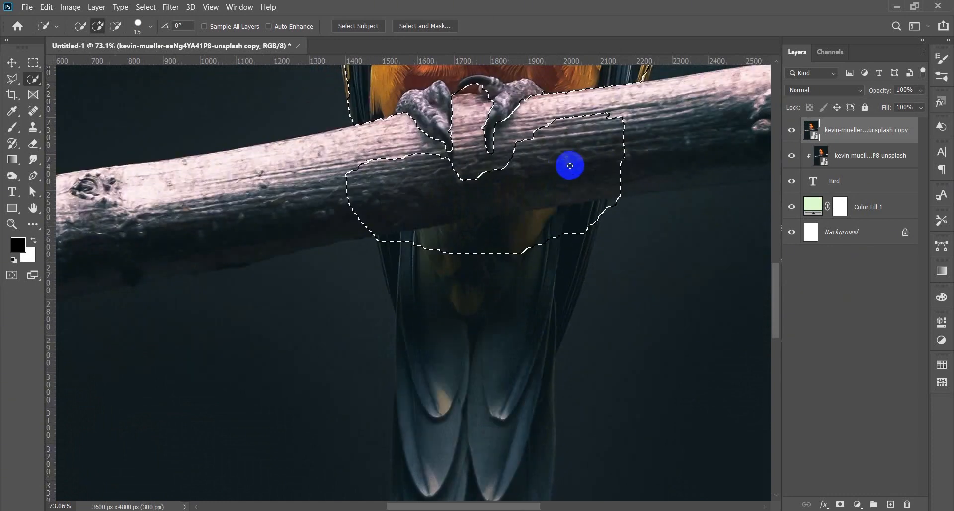
{"action": "key", "text": "bracketright"}
{"action": "key", "text": "bracketright"}
{"action": "key", "text": "bracketright"}
{"action": "key", "text": "bracketright"}
{"action": "key", "text": "bracketright"}
{"action": "key", "text": "bracketright"}
{"action": "key", "text": "bracketright"}
{"action": "key", "text": "bracketright"}
{"action": "key", "text": "bracketright"}
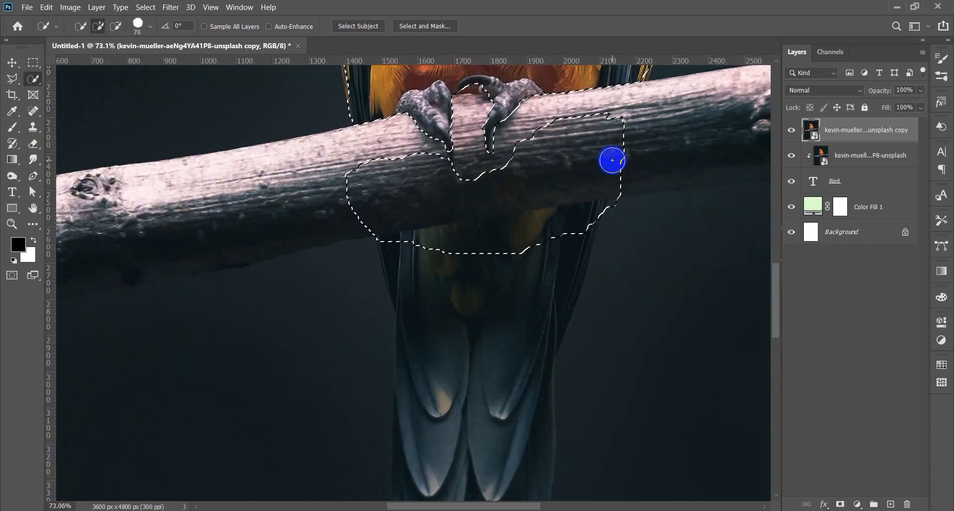
{"action": "mouse_move", "coordinate": [630, 143]}
{"action": "left_mouse_down"}
{"action": "mouse_move", "coordinate": [590, 136]}
{"action": "mouse_move", "coordinate": [551, 160]}
{"action": "mouse_move", "coordinate": [447, 179]}
{"action": "mouse_move", "coordinate": [351, 177]}
{"action": "mouse_move", "coordinate": [392, 200]}
{"action": "left_mouse_up"}
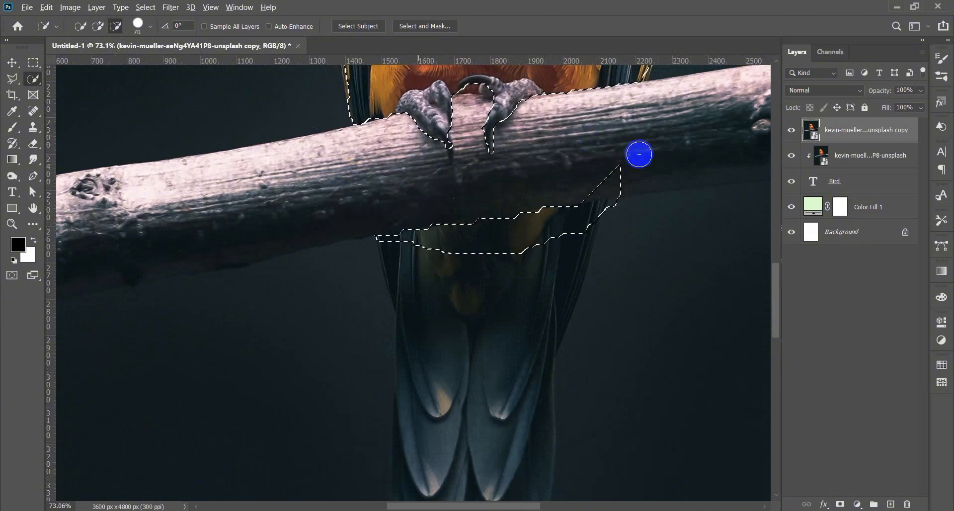
{"action": "left_click_drag", "start_coordinate": [639, 154], "coordinate": [606, 173]}
Extend the Quick Selection down the upper and middle tail feathers, including the feathers along both outer edges
{"action": "scroll", "coordinate": [440, 247], "scroll_direction": "down", "scroll_amount": 4}
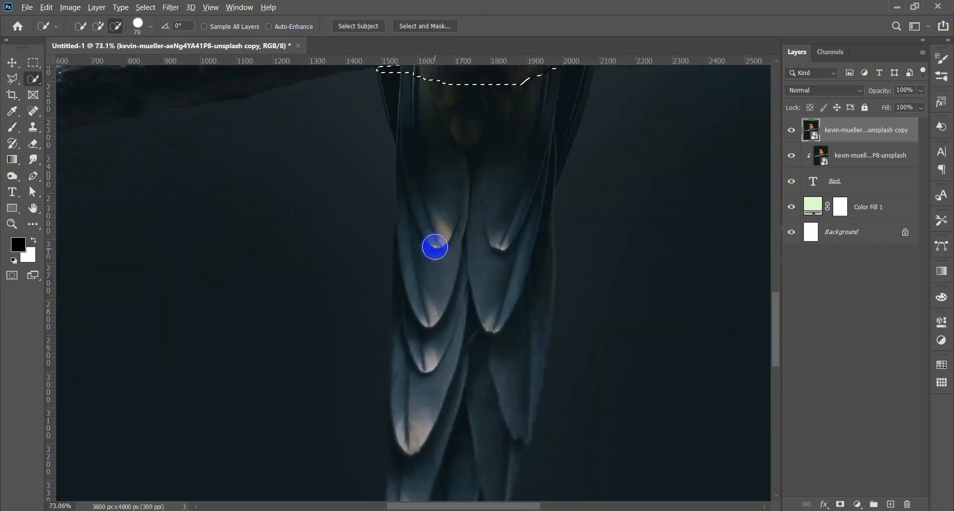
{"action": "mouse_move", "coordinate": [403, 77]}
{"action": "left_mouse_down"}
{"action": "mouse_move", "coordinate": [422, 245]}
{"action": "mouse_move", "coordinate": [420, 394]}
{"action": "mouse_move", "coordinate": [406, 336]}
{"action": "mouse_move", "coordinate": [416, 212]}
{"action": "mouse_move", "coordinate": [402, 290]}
{"action": "mouse_move", "coordinate": [405, 247]}
{"action": "mouse_move", "coordinate": [383, 258]}
{"action": "mouse_move", "coordinate": [381, 281]}
{"action": "mouse_move", "coordinate": [383, 239]}
{"action": "left_mouse_up"}
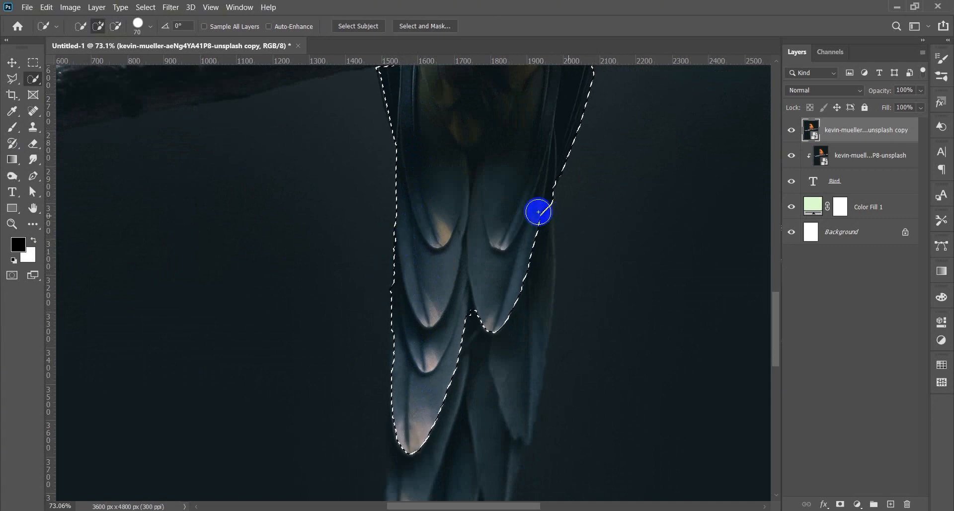
{"action": "mouse_move", "coordinate": [538, 212]}
{"action": "left_mouse_down"}
{"action": "mouse_move", "coordinate": [490, 426]}
{"action": "mouse_move", "coordinate": [481, 398]}
{"action": "left_mouse_up"}
{"action": "scroll", "coordinate": [508, 268], "scroll_direction": "down", "scroll_amount": 3}
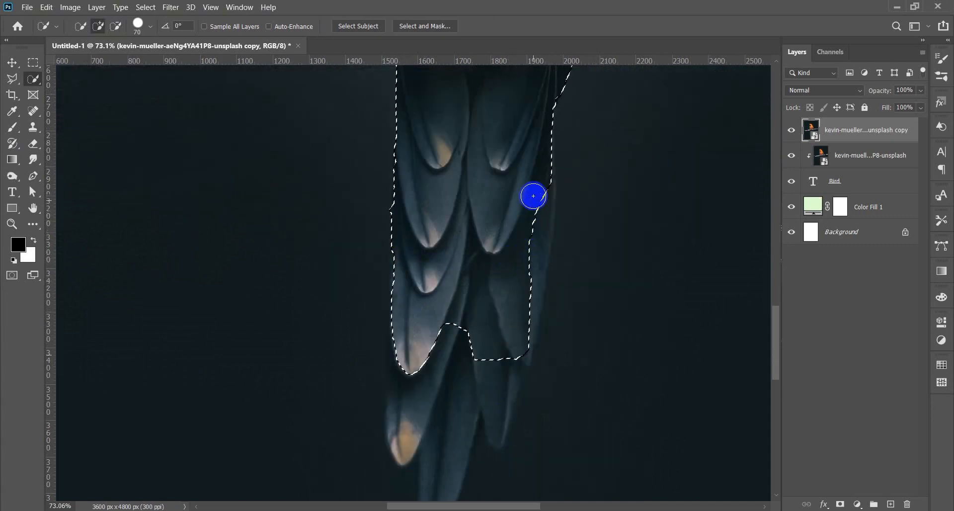
{"action": "mouse_move", "coordinate": [533, 196]}
{"action": "left_mouse_down"}
{"action": "mouse_move", "coordinate": [517, 304]}
{"action": "mouse_move", "coordinate": [463, 416]}
{"action": "mouse_move", "coordinate": [439, 376]}
{"action": "left_mouse_up"}
{"action": "scroll", "coordinate": [439, 375], "scroll_direction": "down", "scroll_amount": 1}
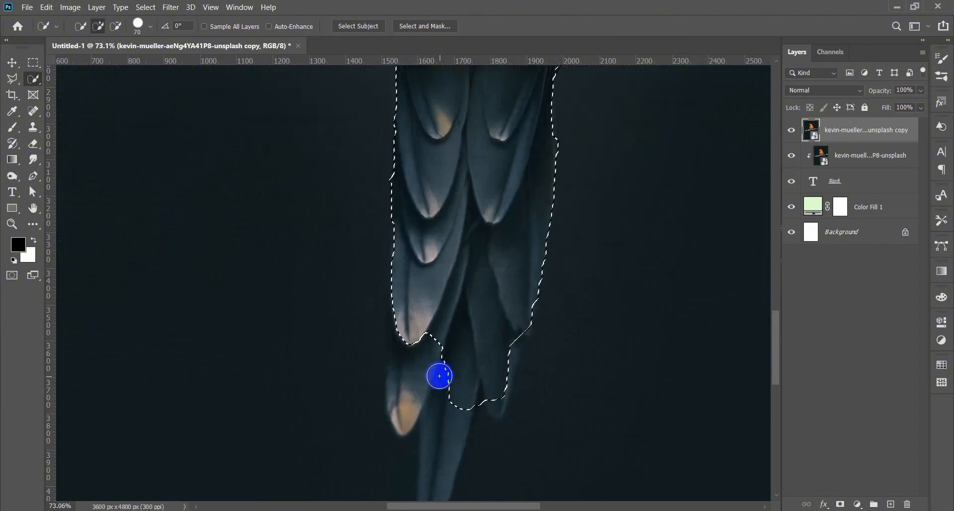
Add the lowest tail feathers to the selection, down to the tip of the longest feather
{"action": "scroll", "coordinate": [439, 376], "scroll_direction": "down", "scroll_amount": 3}
{"action": "left_click_drag", "start_coordinate": [425, 266], "coordinate": [404, 283]}
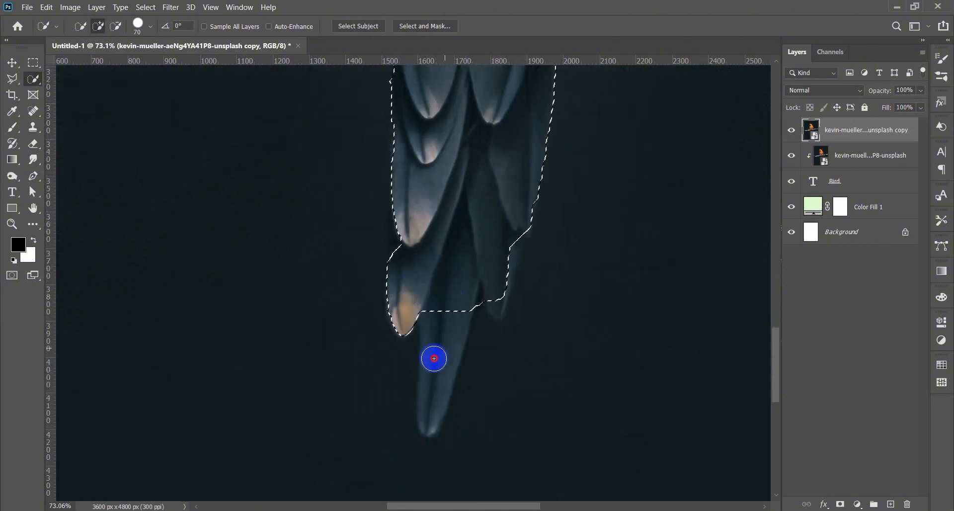
{"action": "mouse_move", "coordinate": [434, 358]}
{"action": "left_mouse_down"}
{"action": "mouse_move", "coordinate": [437, 392]}
{"action": "mouse_move", "coordinate": [482, 309]}
{"action": "mouse_move", "coordinate": [501, 295]}
{"action": "mouse_move", "coordinate": [501, 273]}
{"action": "left_mouse_up"}
{"action": "scroll", "coordinate": [501, 272], "scroll_direction": "up", "scroll_amount": 3}
{"action": "mouse_move", "coordinate": [511, 347]}
{"action": "left_mouse_down"}
{"action": "mouse_move", "coordinate": [509, 374]}
{"action": "mouse_move", "coordinate": [506, 363]}
{"action": "left_mouse_up"}
{"action": "key", "text": "ctrl+z"}
{"action": "key", "text": "ctrl+z"}
Refine the bird selection in Select and Mask with a feather of about 4 px and radius at 0 px
{"action": "scroll", "coordinate": [474, 300], "scroll_direction": "down", "scroll_amount": 3}
{"action": "scroll", "coordinate": [474, 300], "scroll_direction": "up", "scroll_amount": 4}
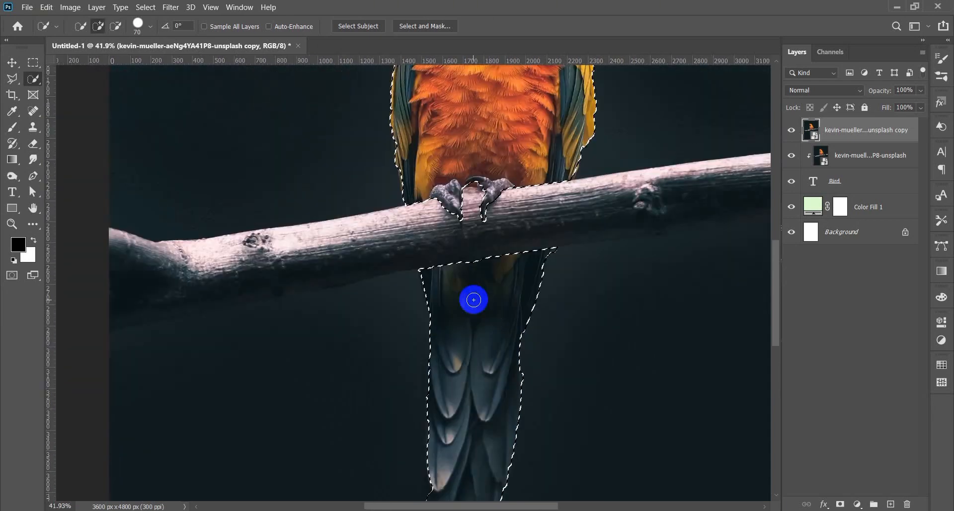
{"action": "scroll", "coordinate": [474, 299], "scroll_direction": "up", "scroll_amount": 3}
{"action": "scroll", "coordinate": [476, 298], "scroll_direction": "down", "scroll_amount": 2}
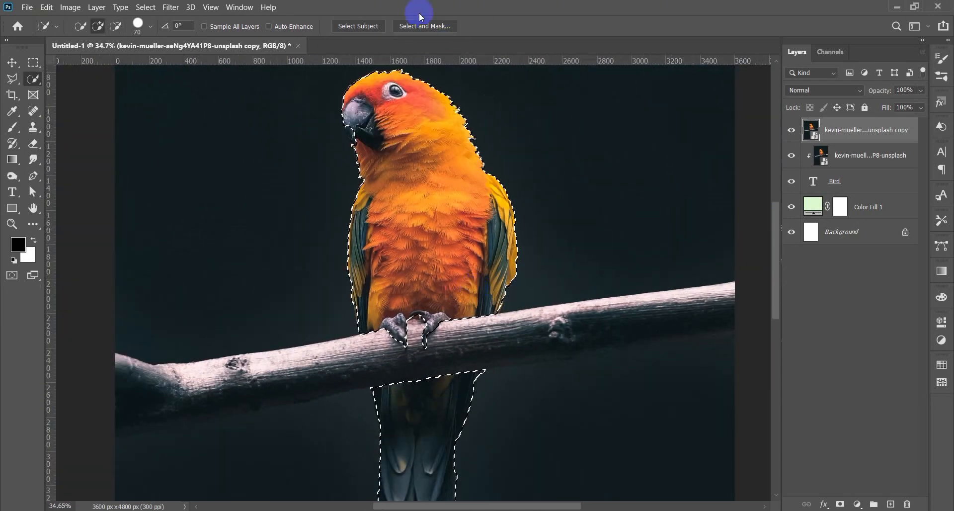
{"action": "left_click", "coordinate": [425, 26]}
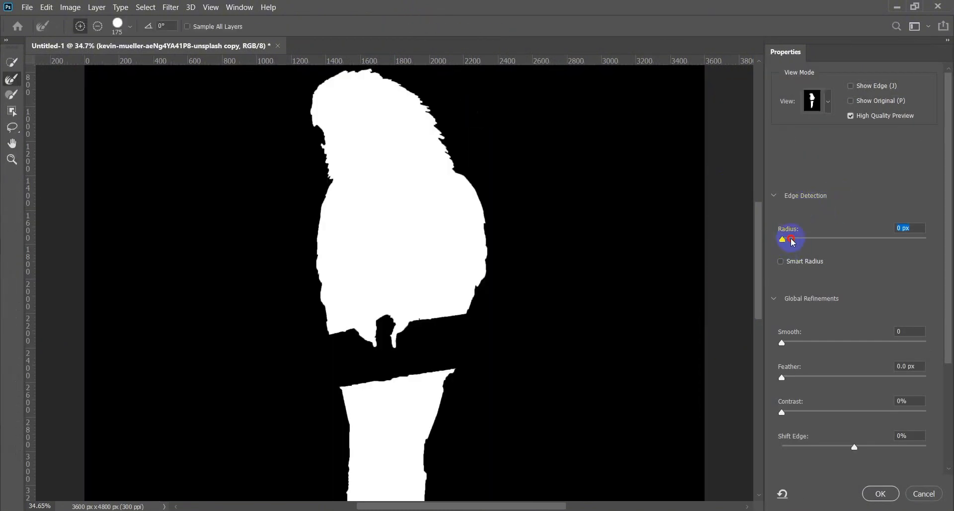
{"action": "left_click_drag", "start_coordinate": [792, 242], "coordinate": [787, 242]}
{"action": "left_click_drag", "start_coordinate": [801, 383], "coordinate": [814, 386]}
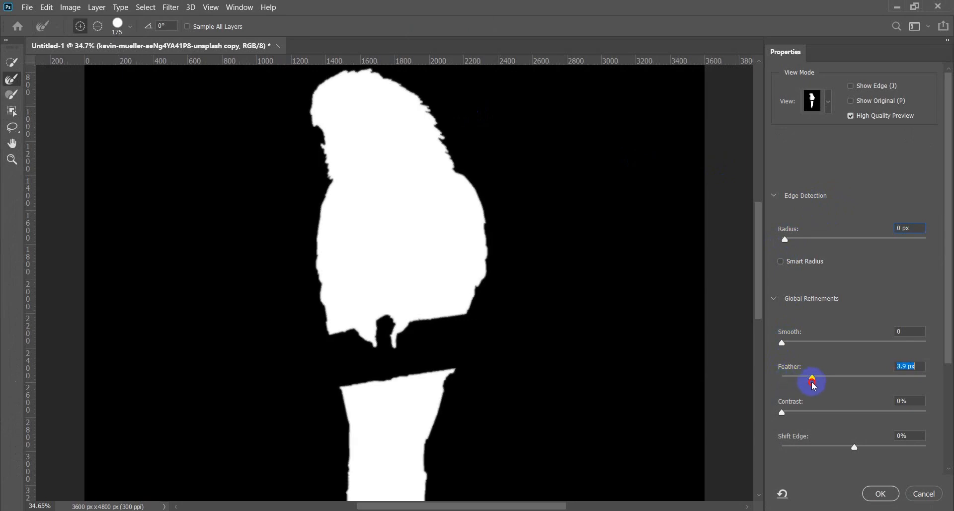
{"action": "left_click", "coordinate": [881, 493]}
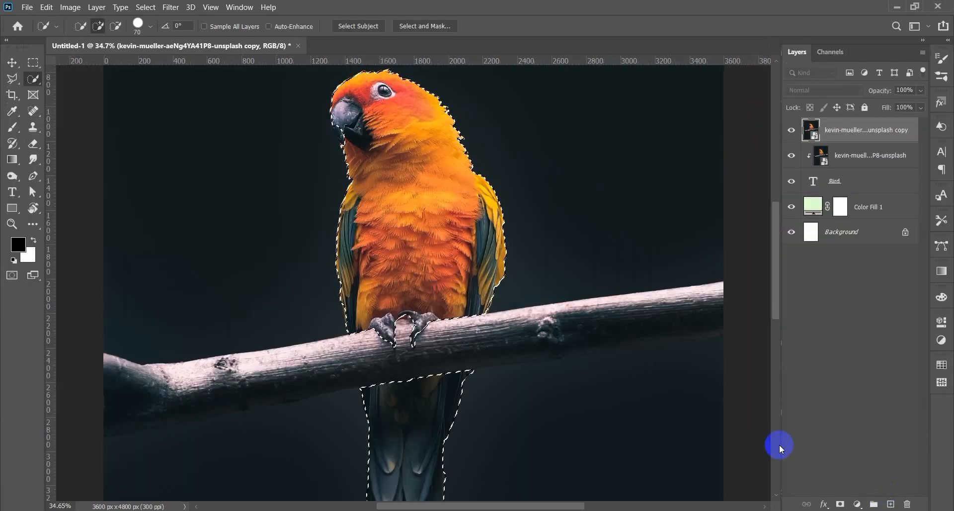
Add a layer mask from the selection to the copied parrot photo, isolating the bird over the letters
{"action": "scroll", "coordinate": [635, 360], "scroll_direction": "down", "scroll_amount": 2}
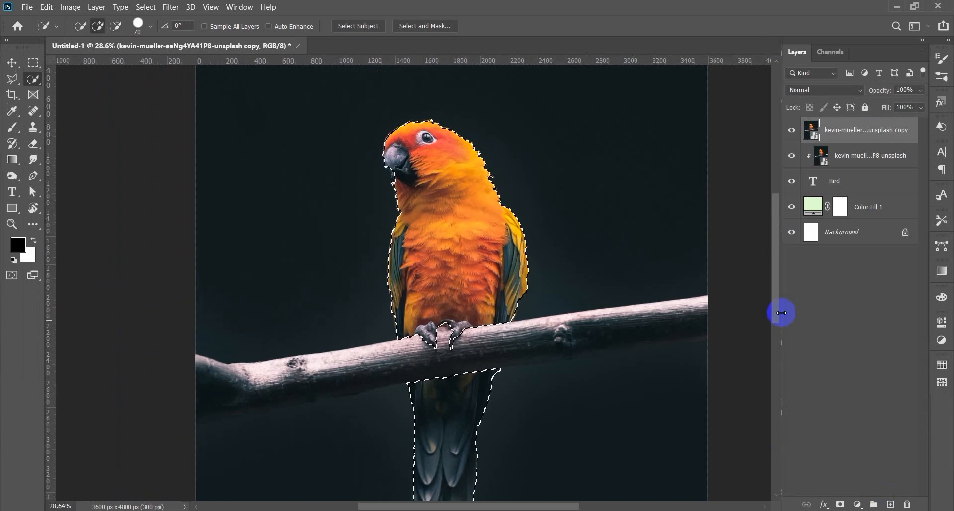
{"action": "left_click", "coordinate": [840, 504]}
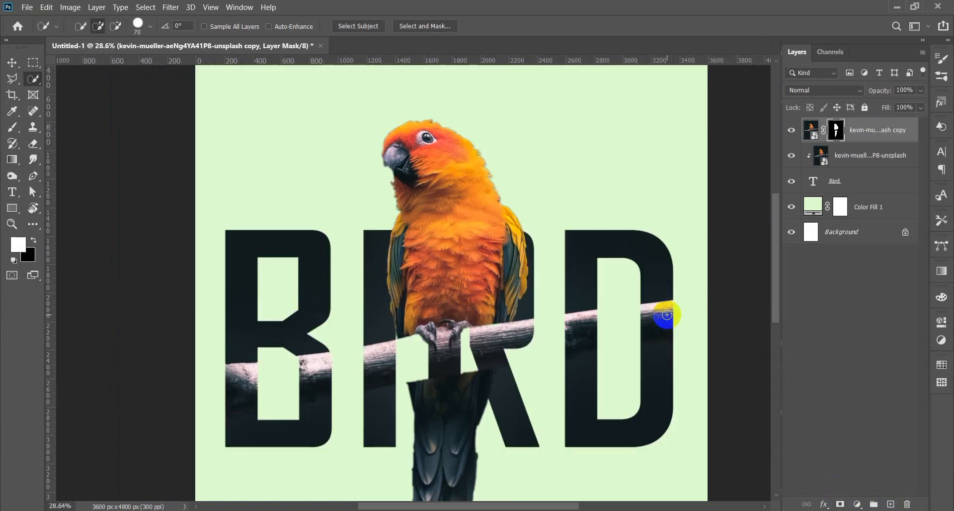
{"action": "scroll", "coordinate": [666, 314], "scroll_direction": "down", "scroll_amount": 2}
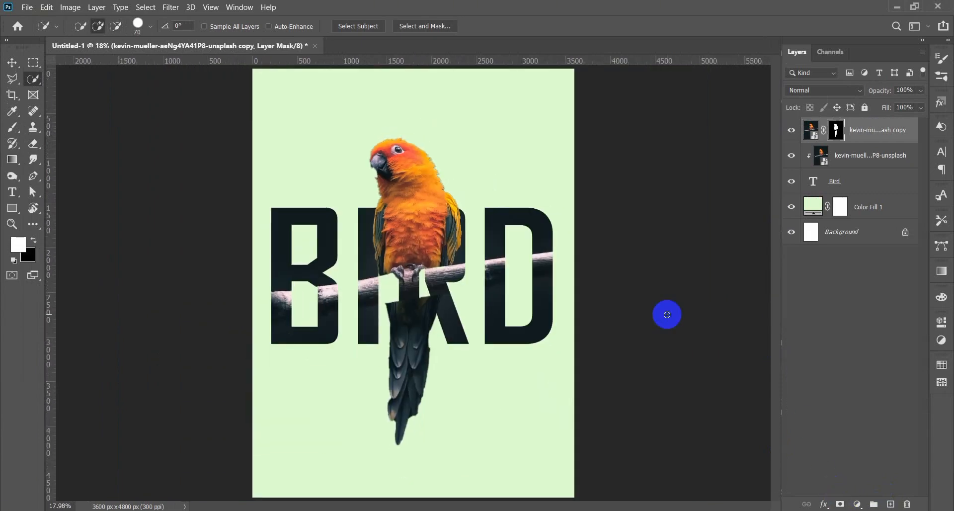
Duplicate the Bird text layer and move the original Bird layer to the top of the layer stack
{"action": "left_click", "coordinate": [882, 181]}
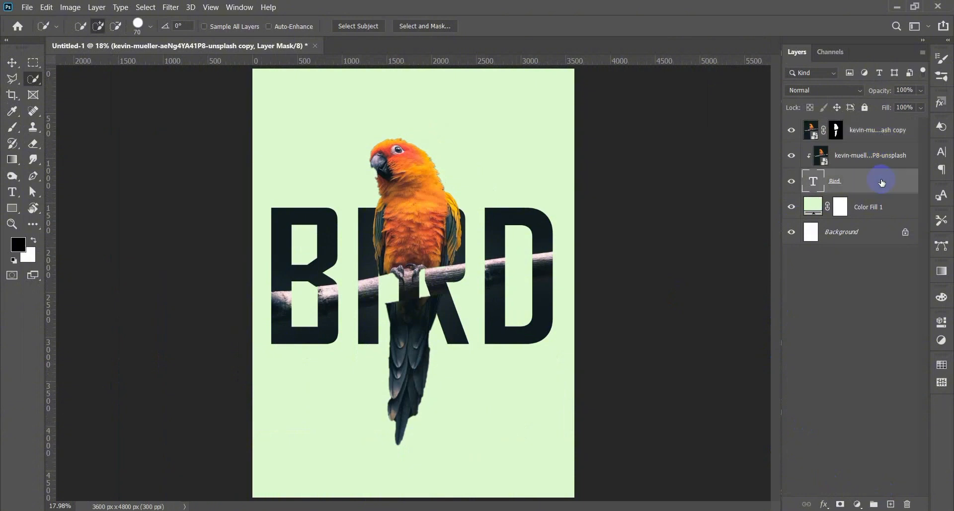
{"action": "key", "text": "ctrl+j"}
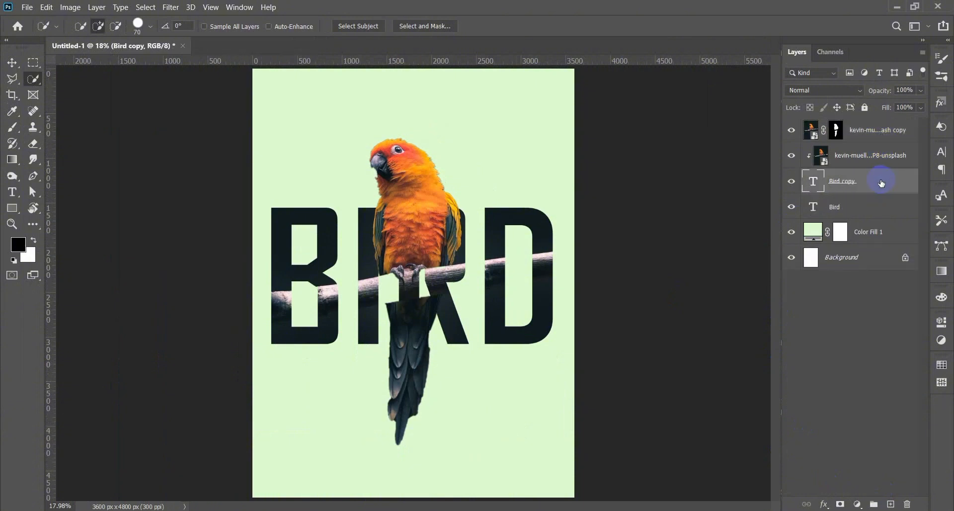
{"action": "left_click", "coordinate": [876, 131]}
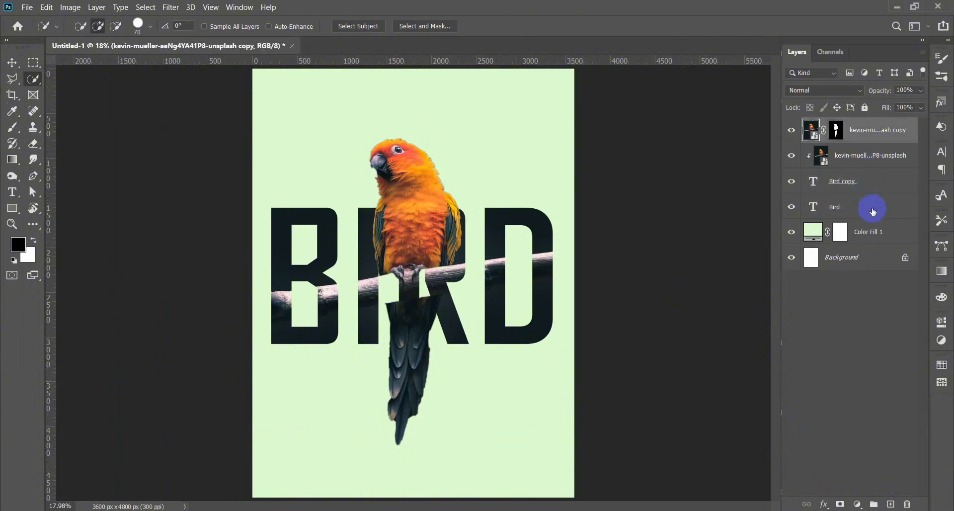
{"action": "left_click_drag", "start_coordinate": [872, 211], "coordinate": [864, 128]}
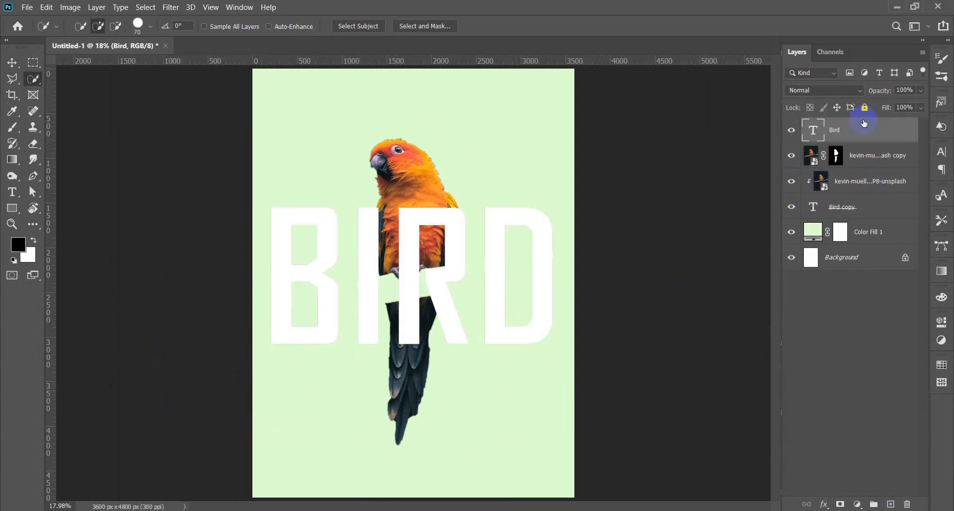
Give the topmost Bird text a 17 px white outside Stroke and a 36% Multiply Drop Shadow, and set its fill to 0%
{"action": "left_click", "coordinate": [11, 64]}
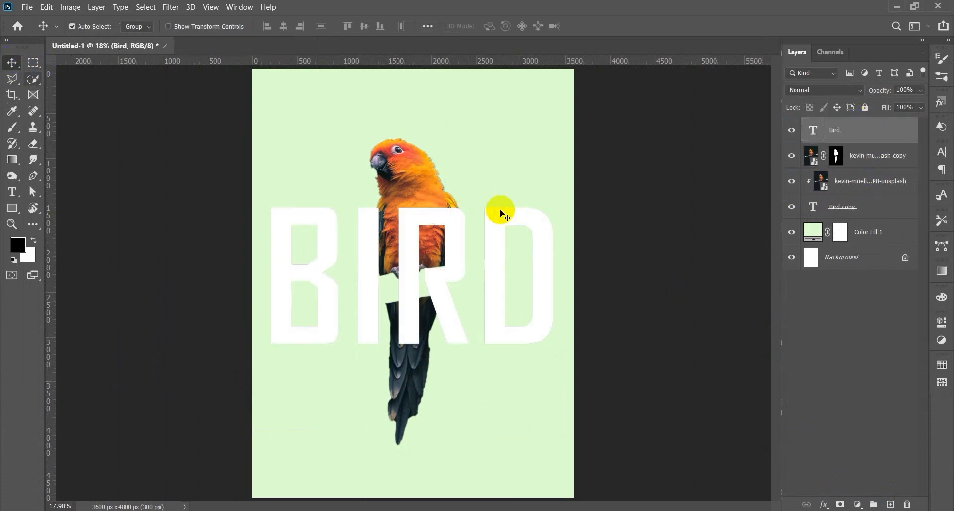
{"action": "double_click", "coordinate": [908, 132]}
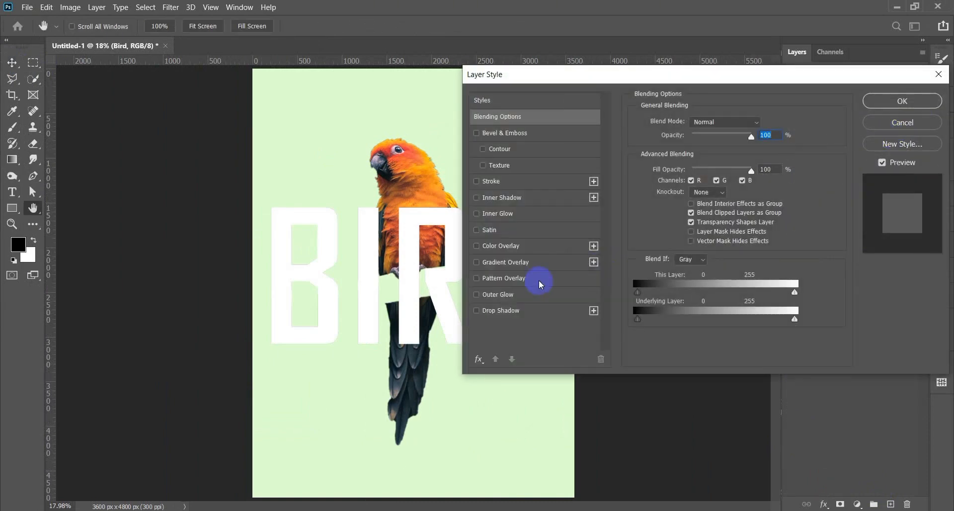
{"action": "left_click", "coordinate": [491, 182]}
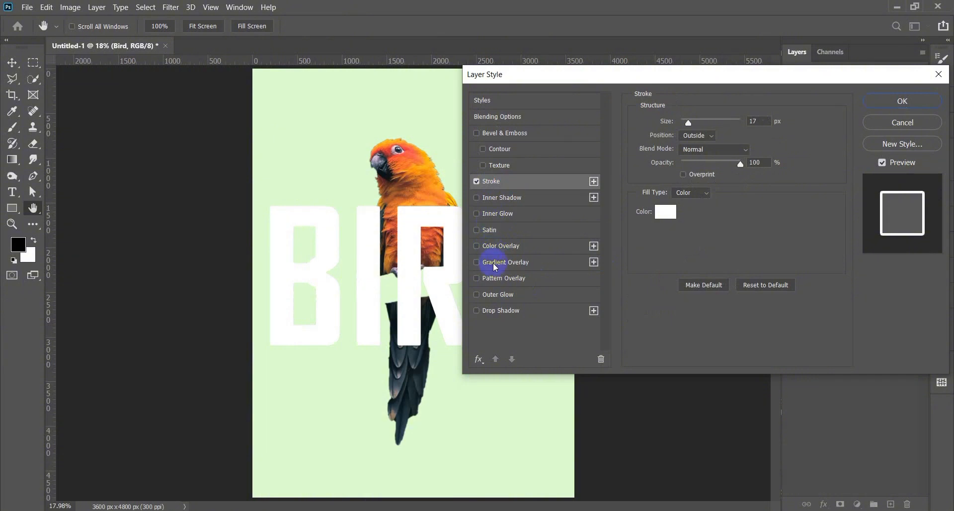
{"action": "left_click", "coordinate": [487, 310]}
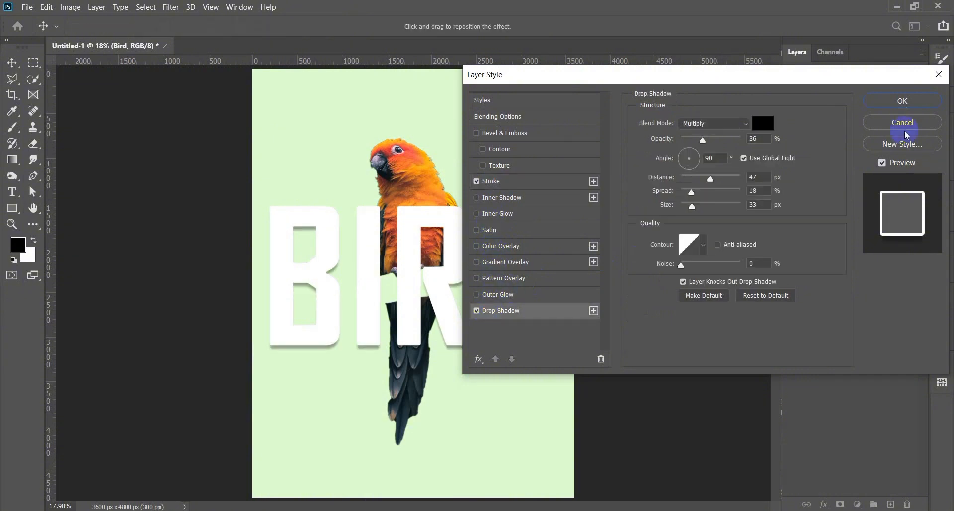
{"action": "left_click", "coordinate": [902, 102]}
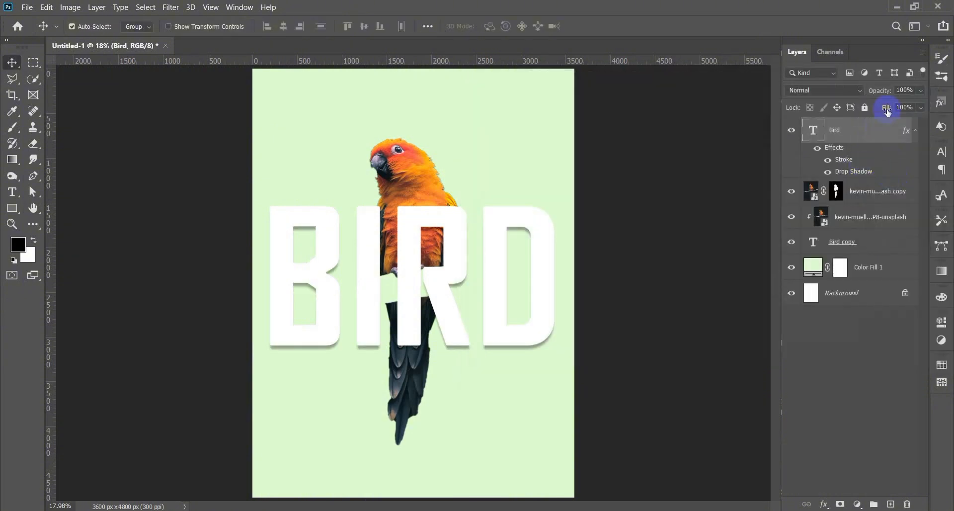
{"action": "left_click", "coordinate": [788, 118]}
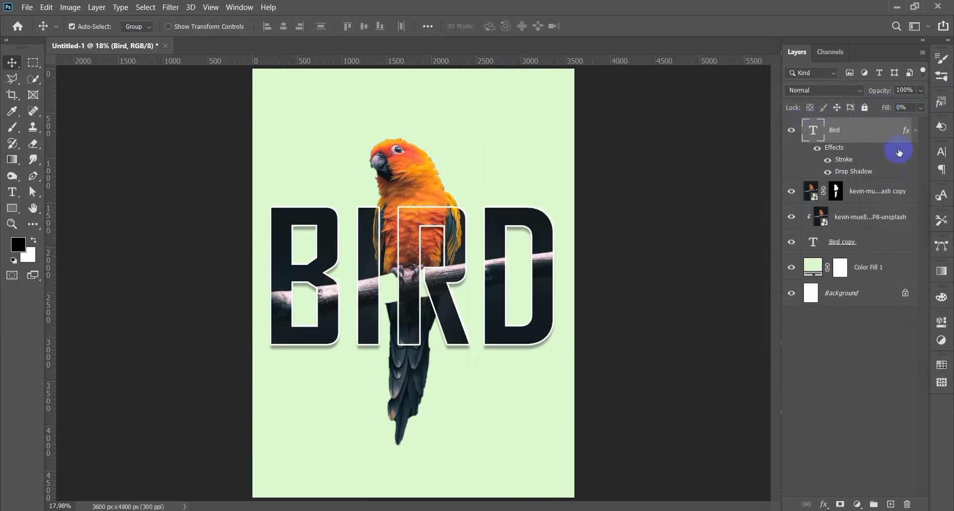
Change the Color Fill 1 background to the stronger light green #c3ffa8
{"action": "double_click", "coordinate": [816, 269]}
{"action": "left_click_drag", "start_coordinate": [639, 252], "coordinate": [644, 223]}
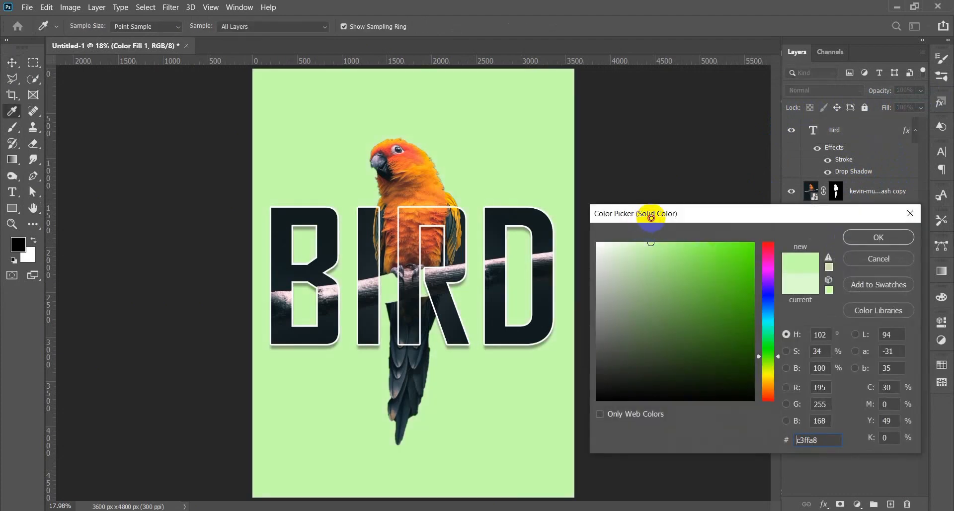
{"action": "left_click", "coordinate": [877, 237]}
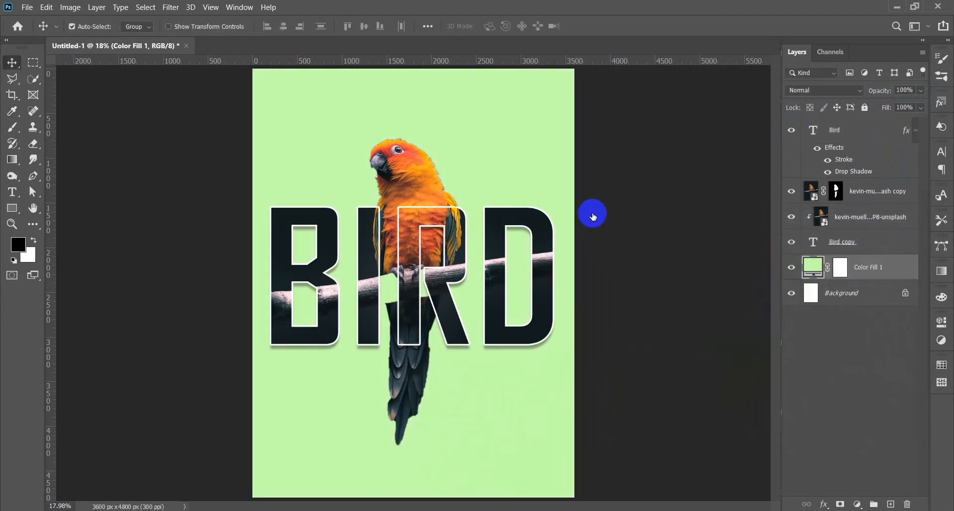